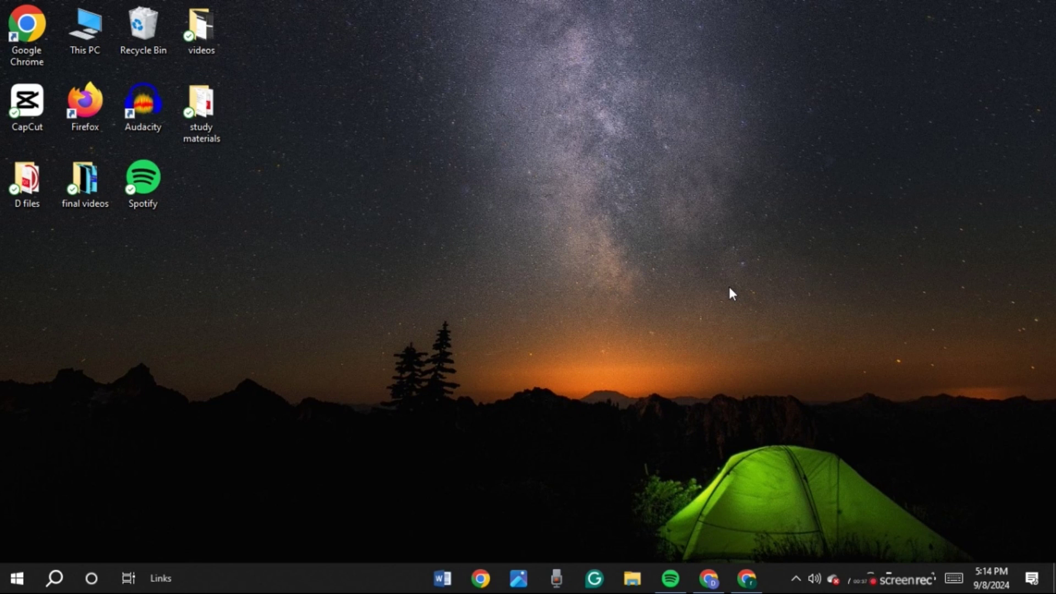
# Search Windows for 'control panel' and open the Control Panel best match.
pyautogui.click(56, 579)
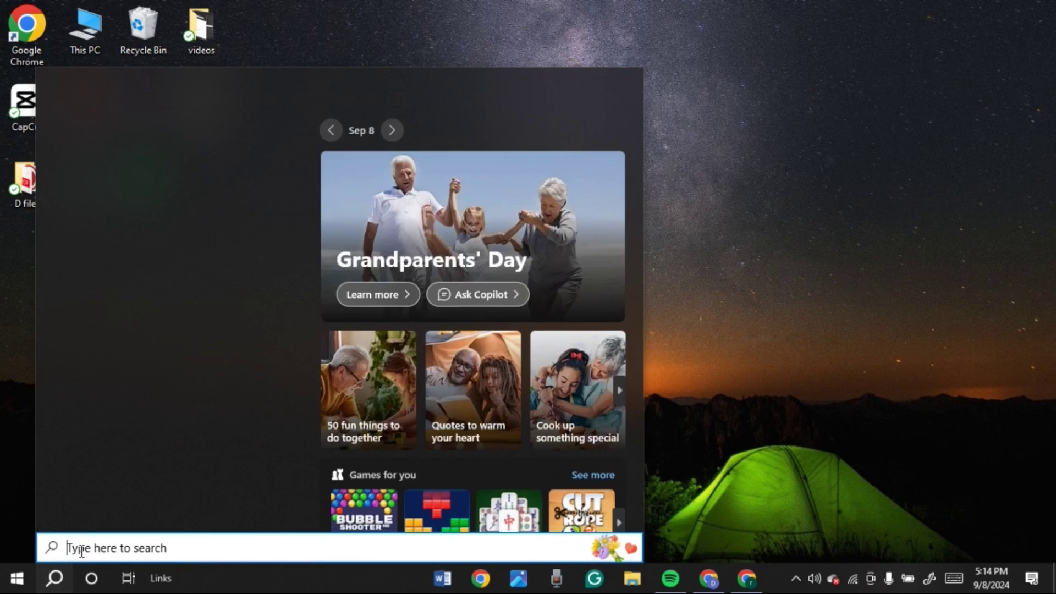
pyautogui.write('control p')
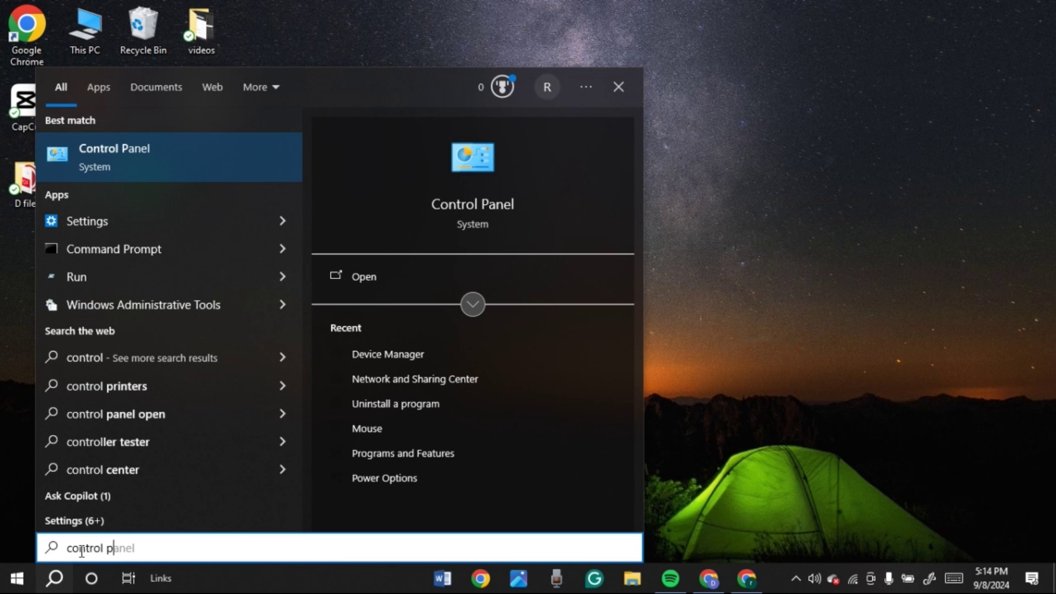
pyautogui.write('anel')
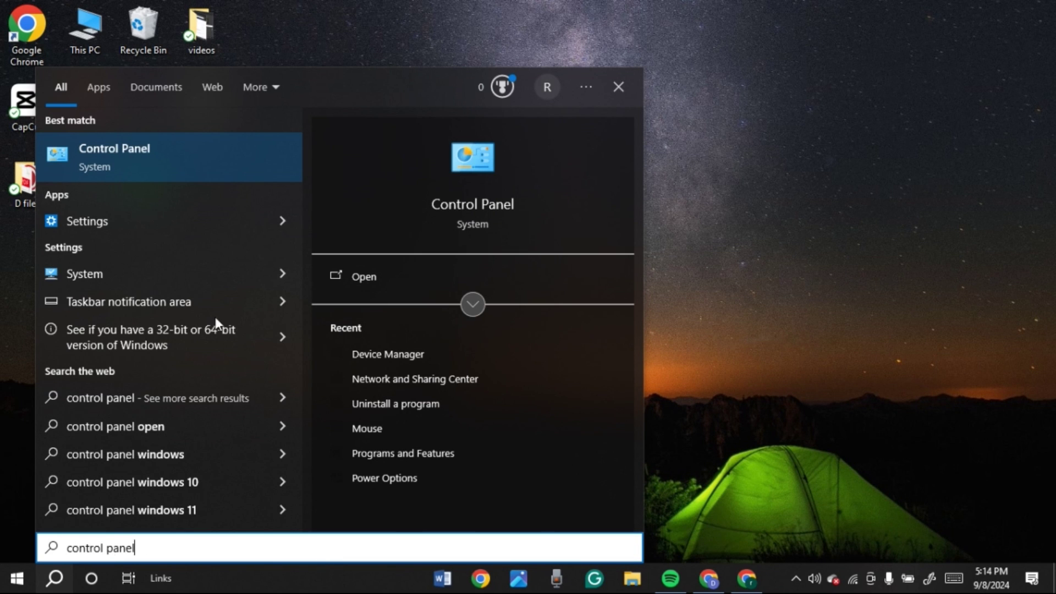
pyautogui.click(170, 158)
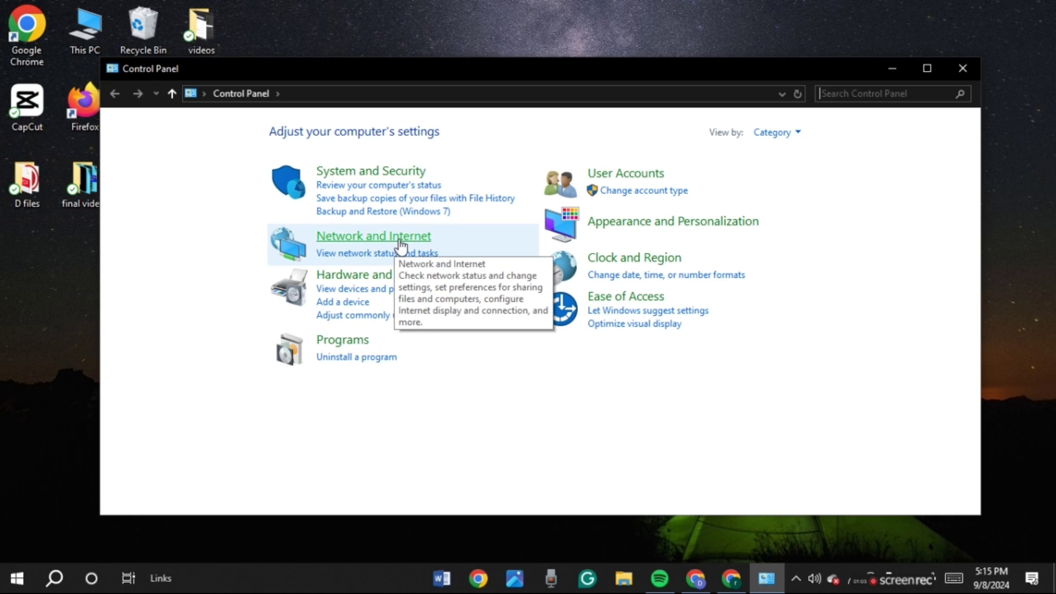
# Go through Network and Internet and Network and Sharing Center to Change adapter settings.
pyautogui.click(399, 242)
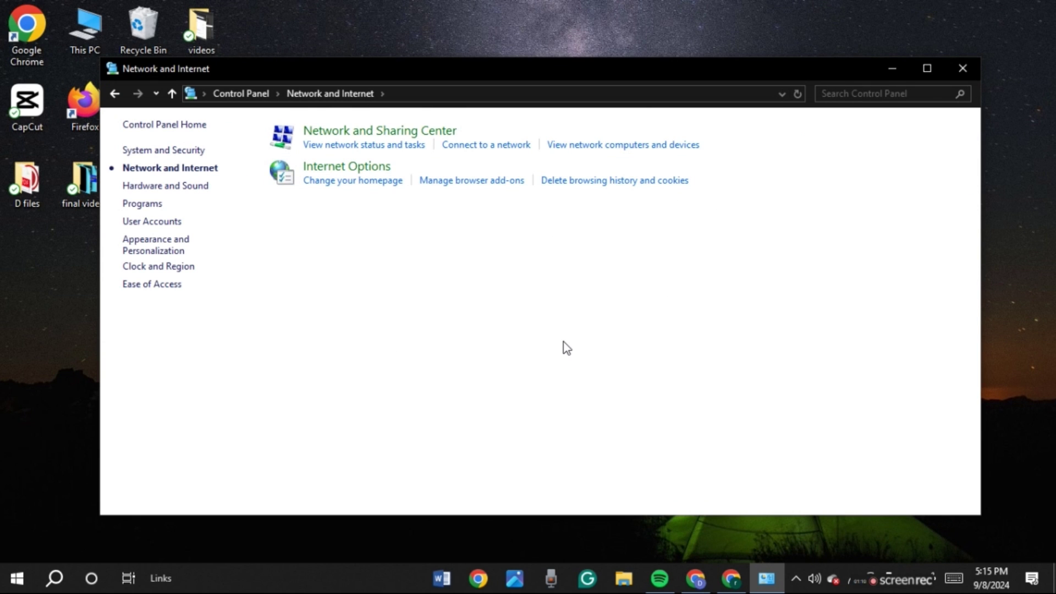
pyautogui.click(428, 134)
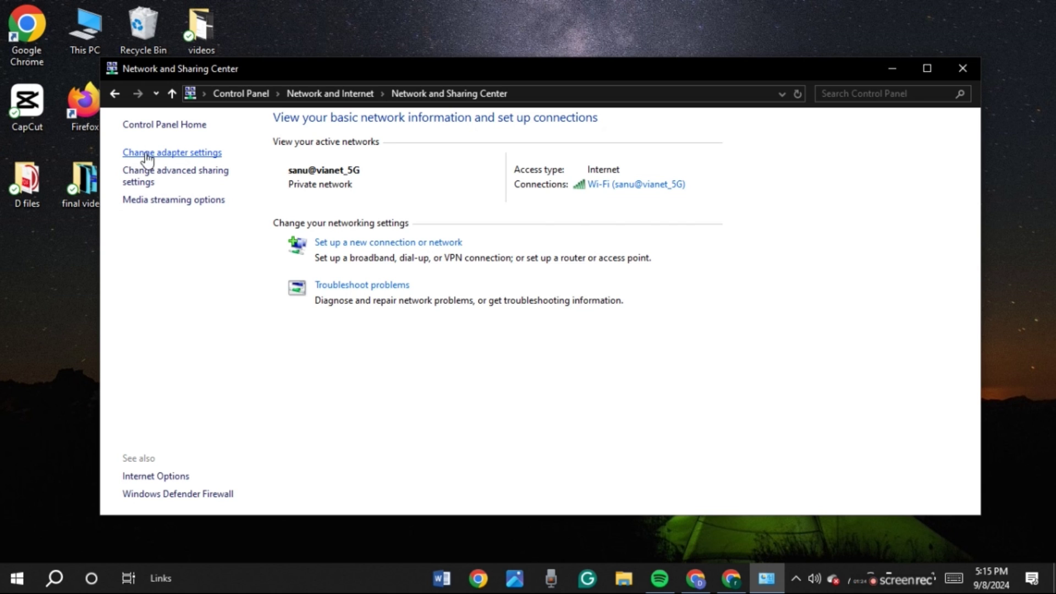
pyautogui.click(182, 155)
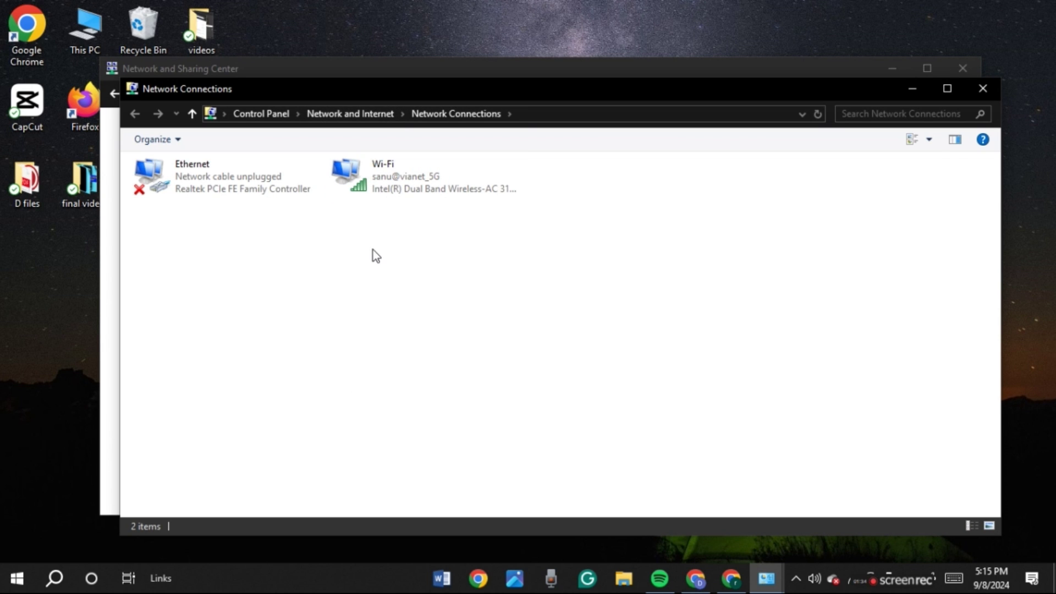
# View and dismiss the Wi-Fi adapter's options, then close Network Connections and Network and Sharing Center.
pyautogui.rightClick(410, 167)
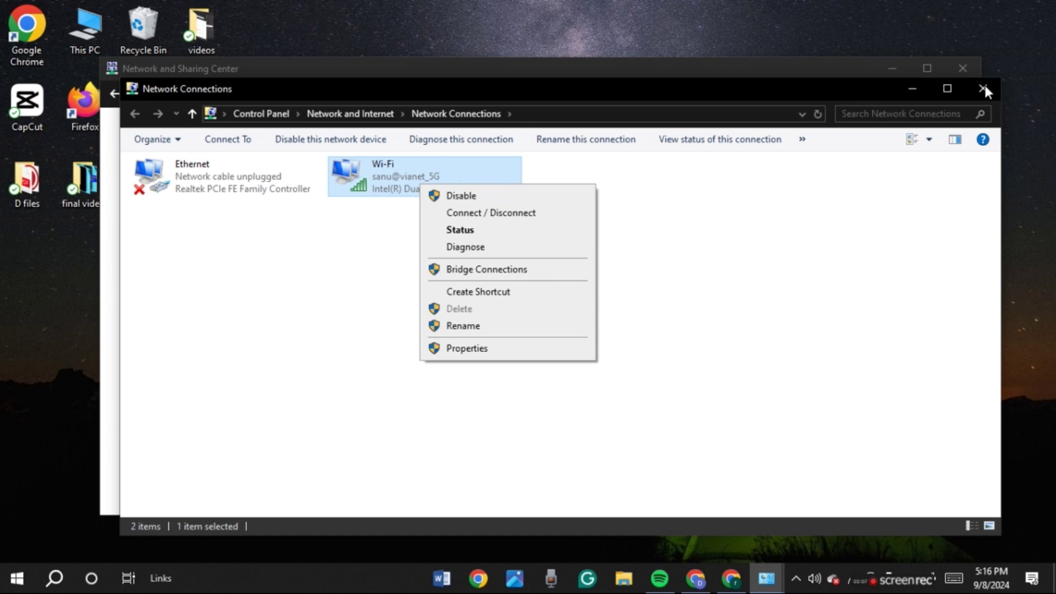
pyautogui.click(986, 87)
pyautogui.click(984, 88)
pyautogui.click(976, 74)
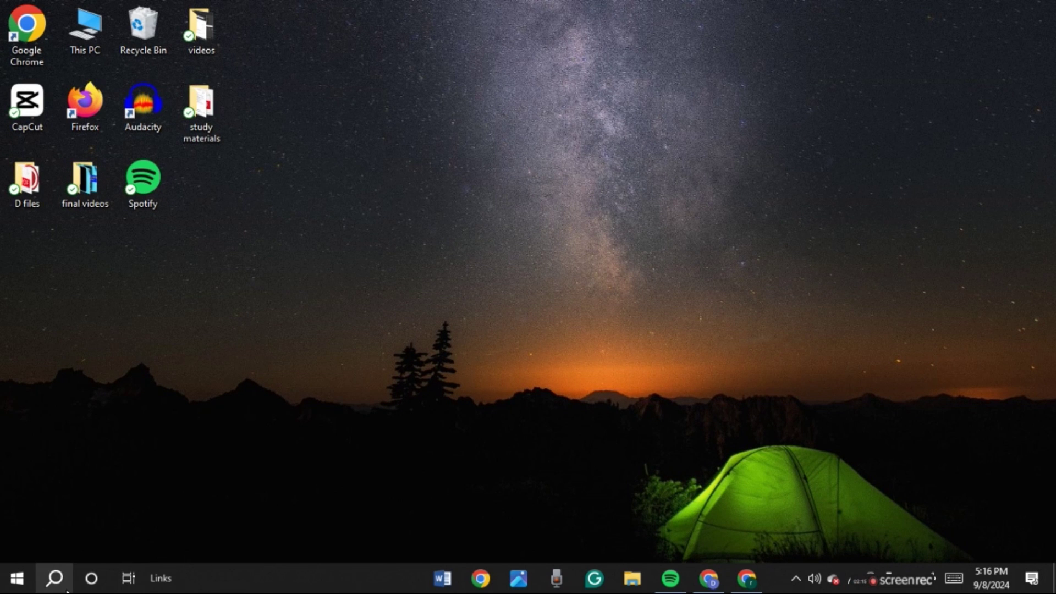
# Search Windows for 'services' and run Services as administrator.
pyautogui.click(55, 579)
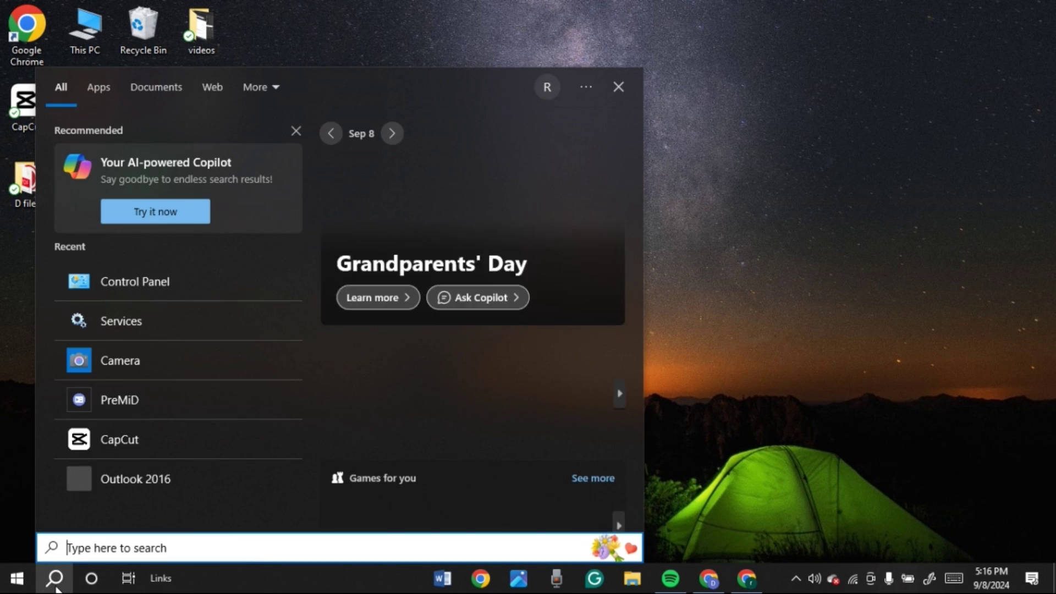
pyautogui.write('serv')
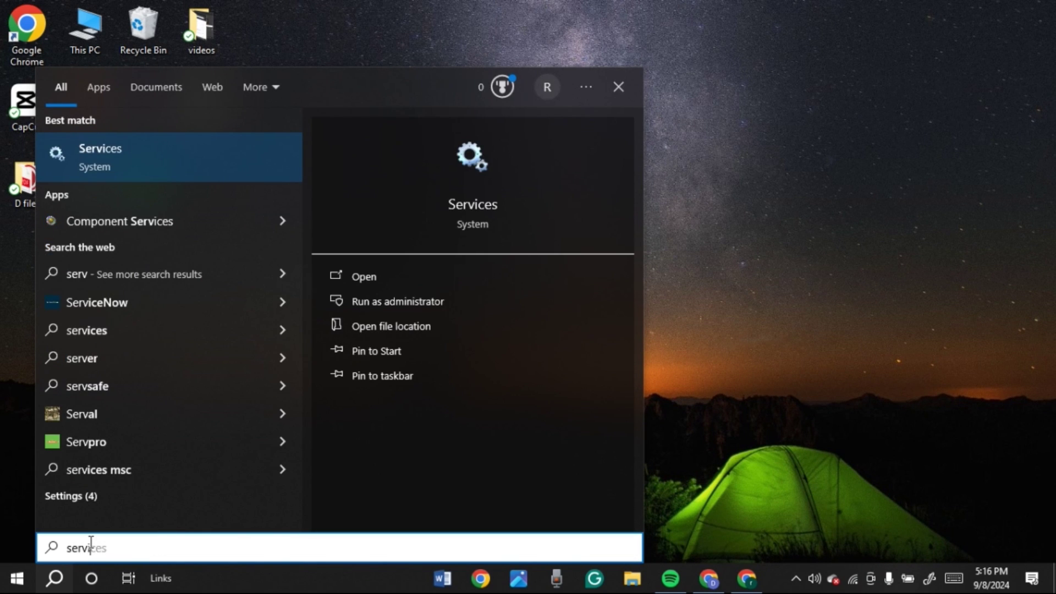
pyautogui.write('ices')
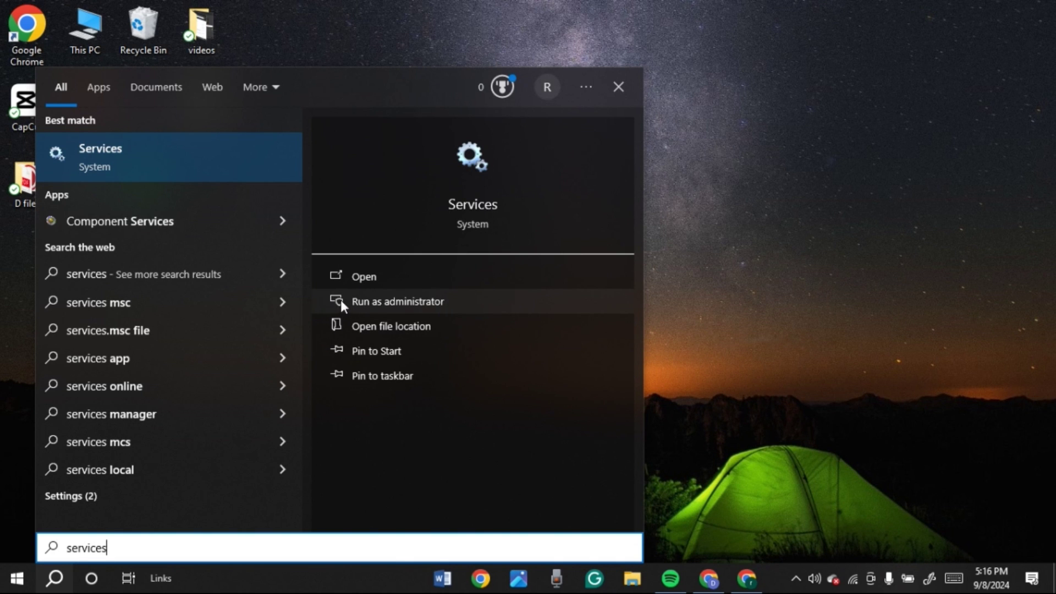
pyautogui.click(427, 302)
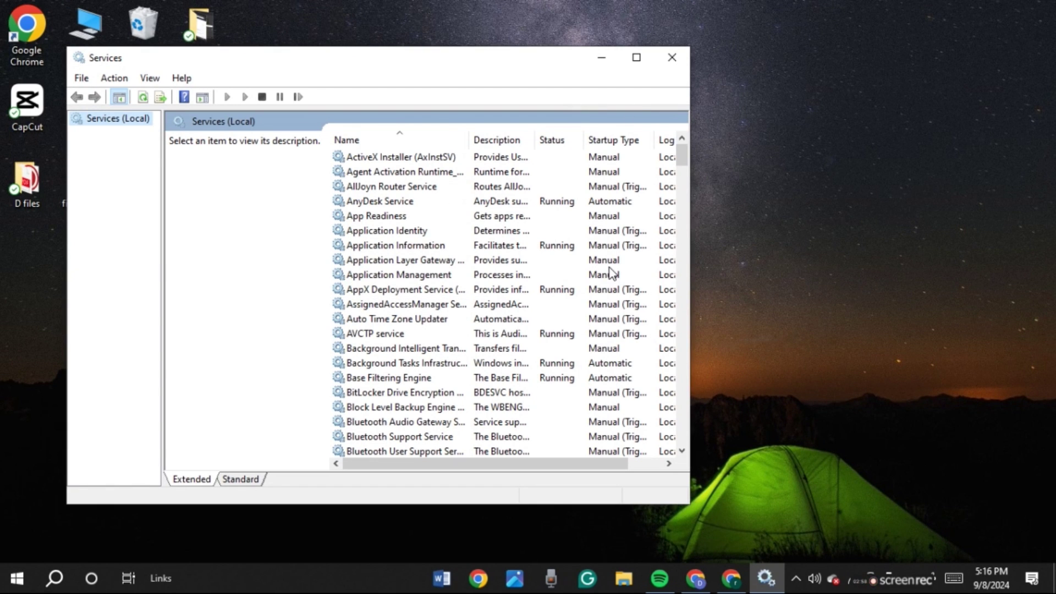
# Scroll down the services list and open Properties for WLAN AutoConfig.
pyautogui.moveTo(681, 154); pyautogui.dragTo(685, 468)
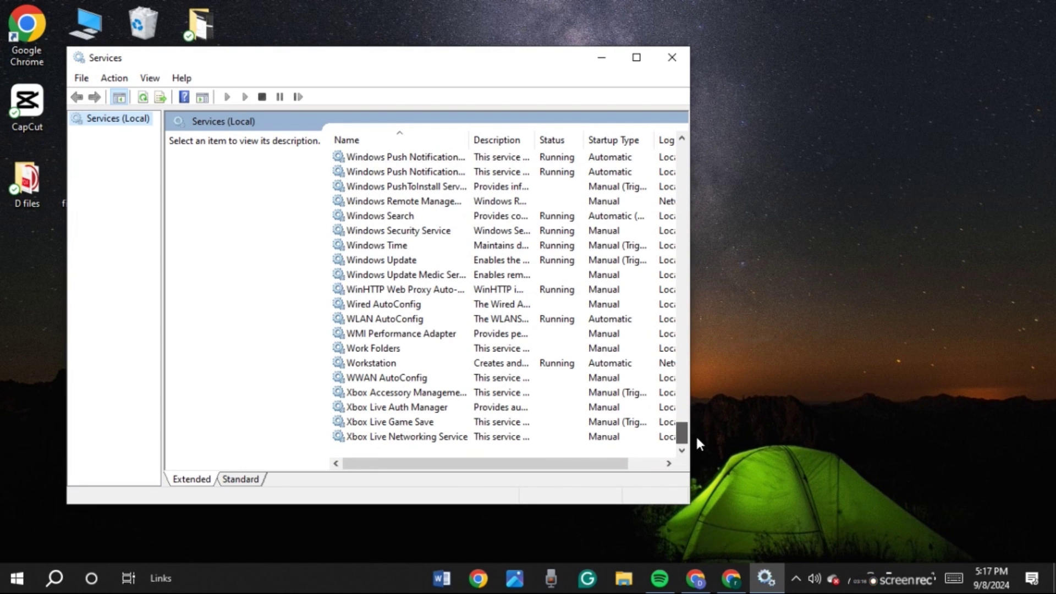
pyautogui.rightClick(409, 324)
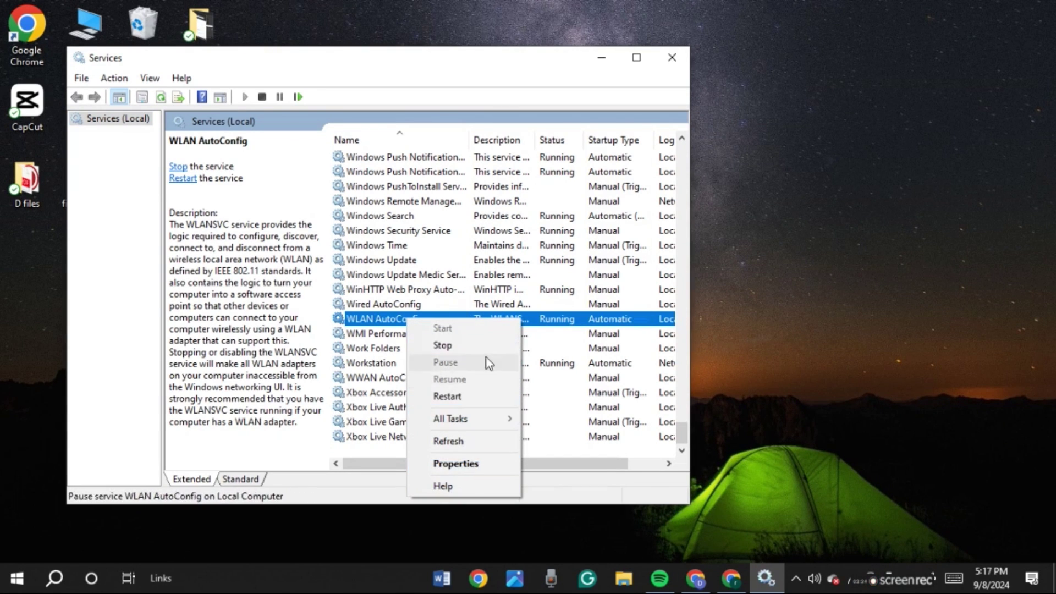
pyautogui.click(472, 466)
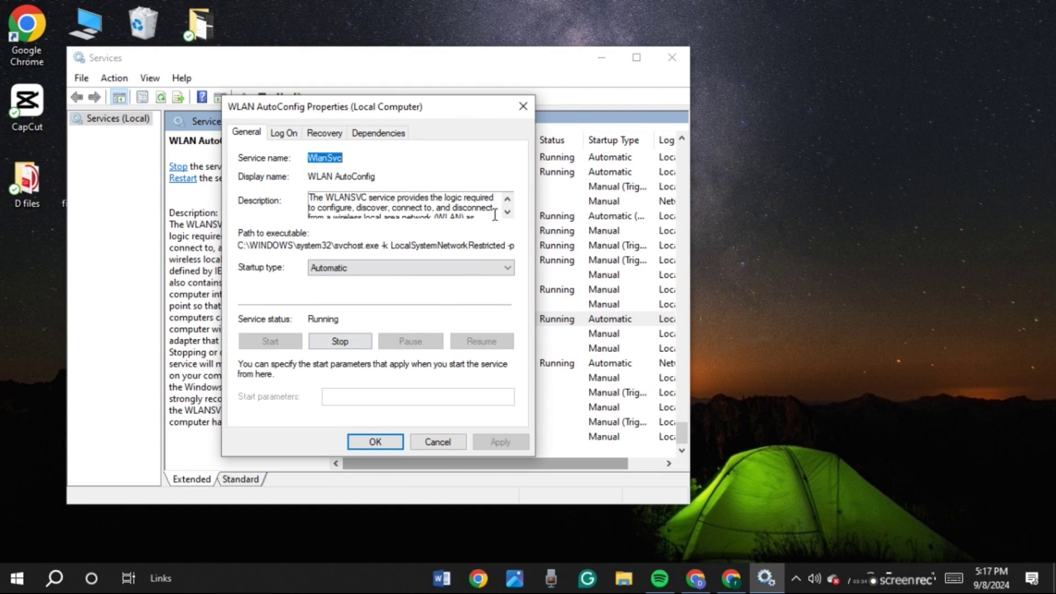
# Confirm Automatic as WLAN AutoConfig's startup type and close the dialog with OK.
pyautogui.click(396, 266)
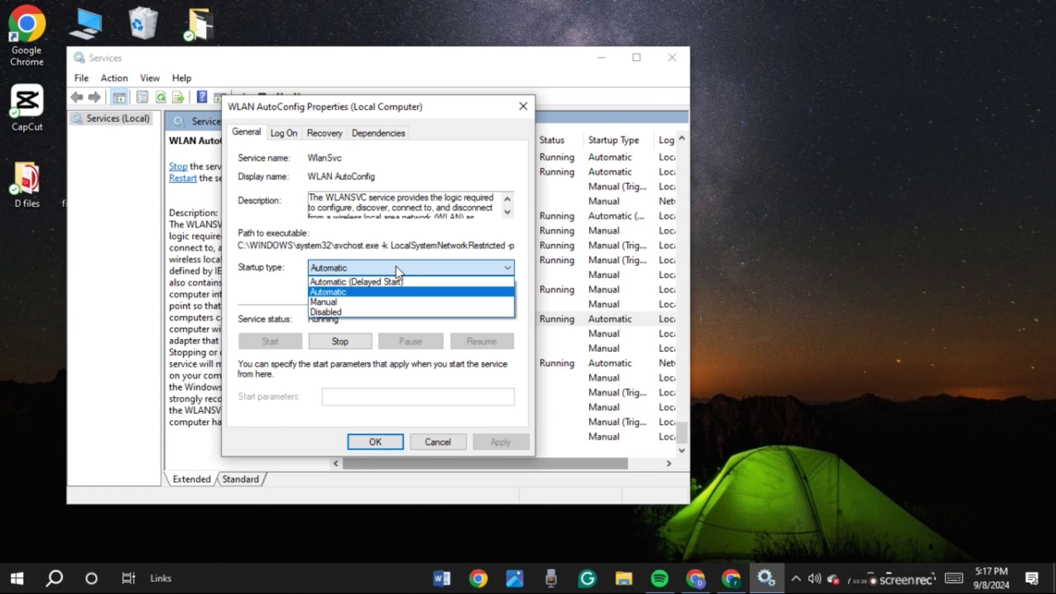
pyautogui.click(351, 292)
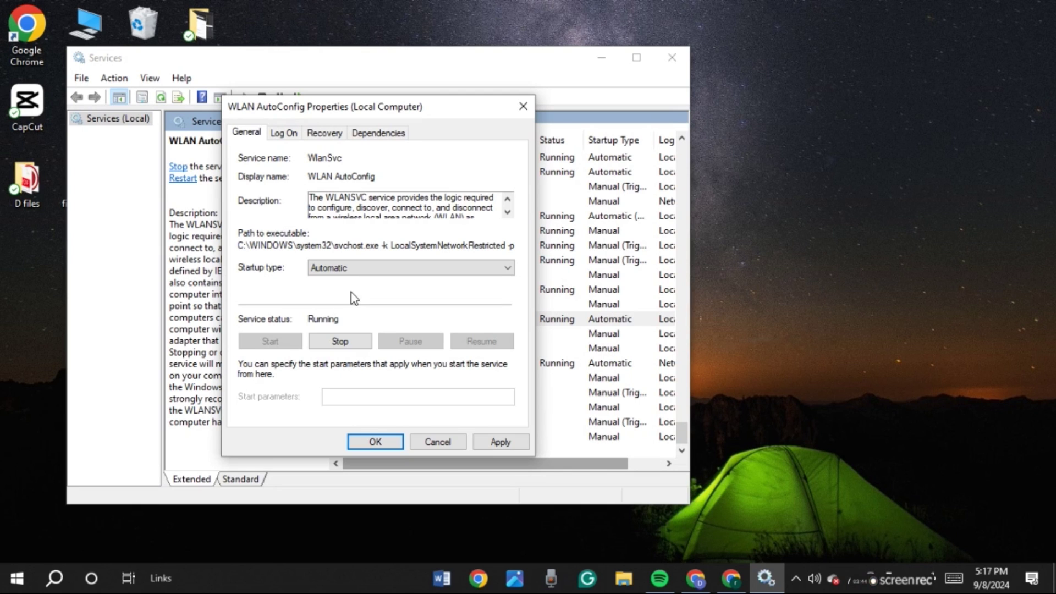
pyautogui.click(378, 441)
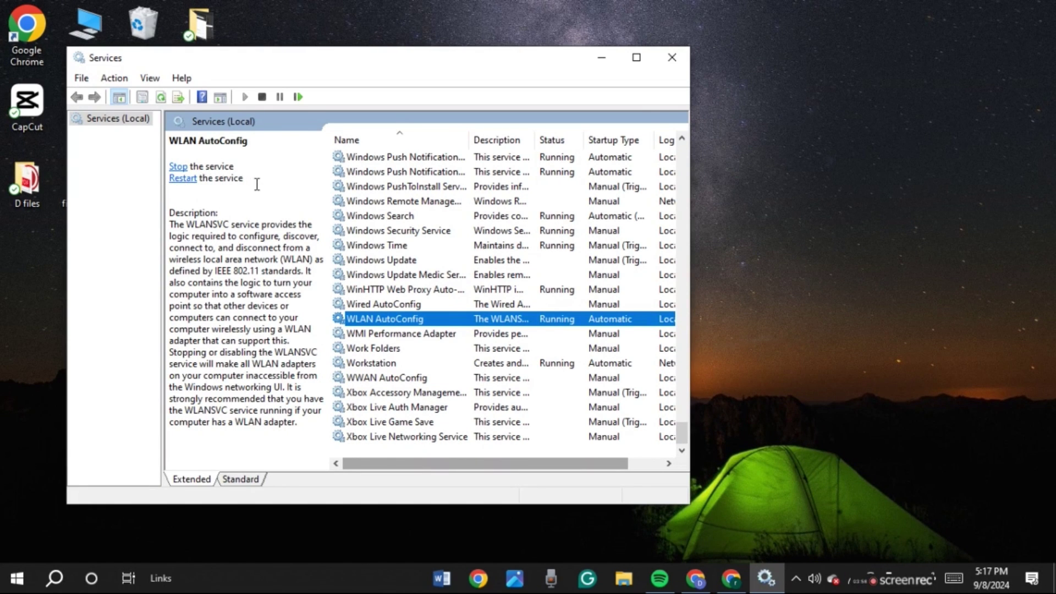
# Restart WLAN AutoConfig so it shows Running, then close the Services window.
pyautogui.click(184, 178)
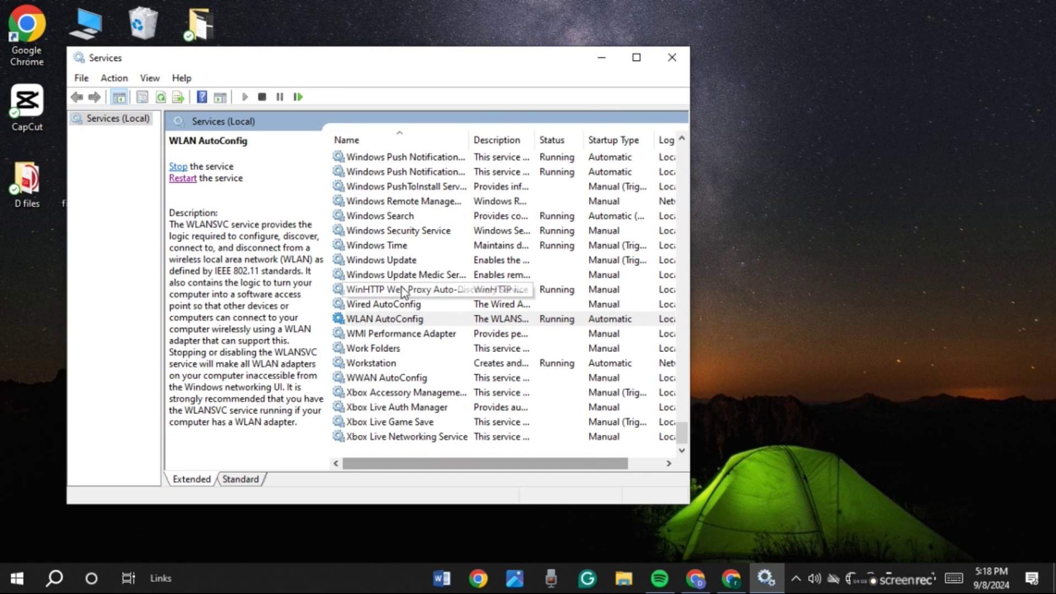
pyautogui.click(670, 60)
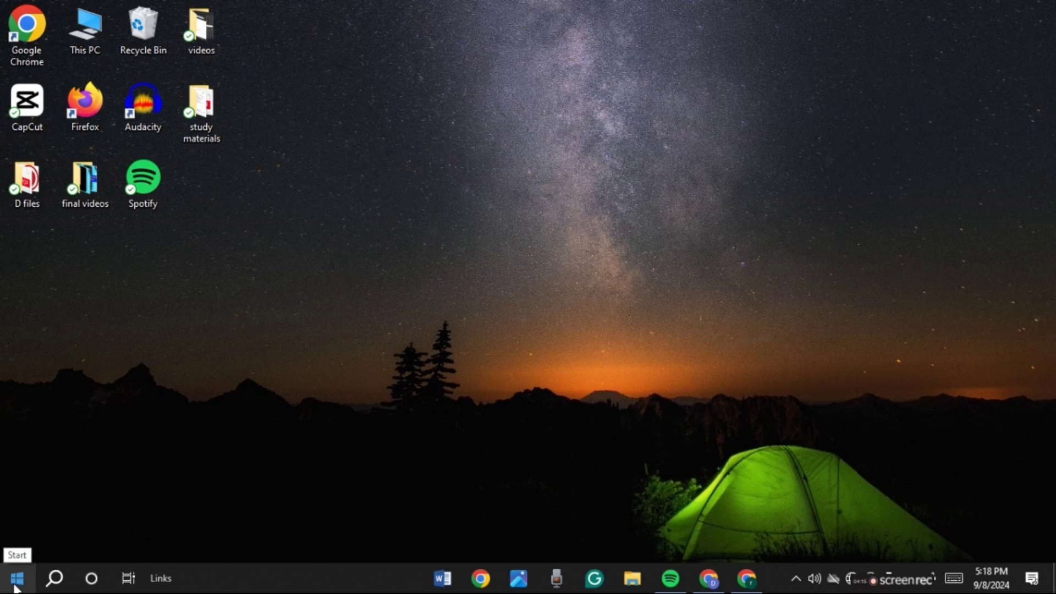
# Open Device Manager from the Start button's power-user menu.
pyautogui.rightClick(17, 587)
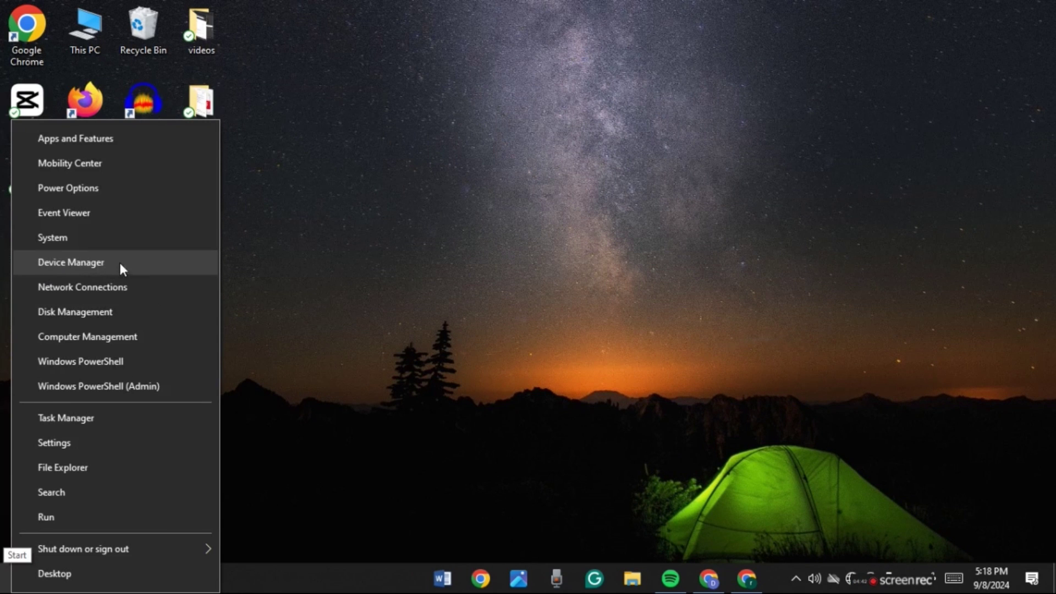
pyautogui.click(91, 264)
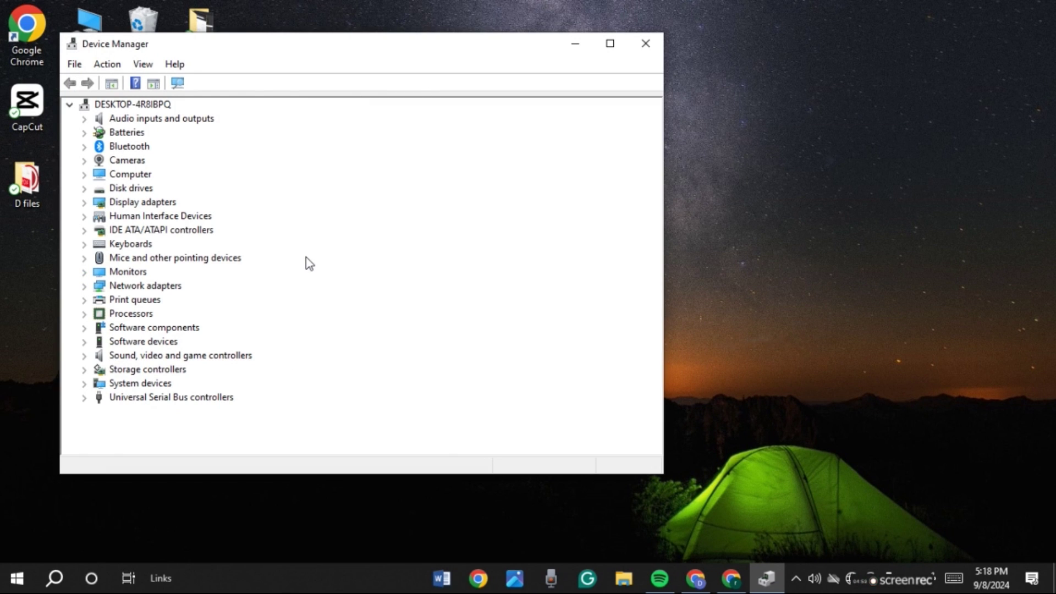
# Expand Network adapters and bring up the context menu of the Intel Dual Band Wireless-AC 3160.
pyautogui.click(174, 288)
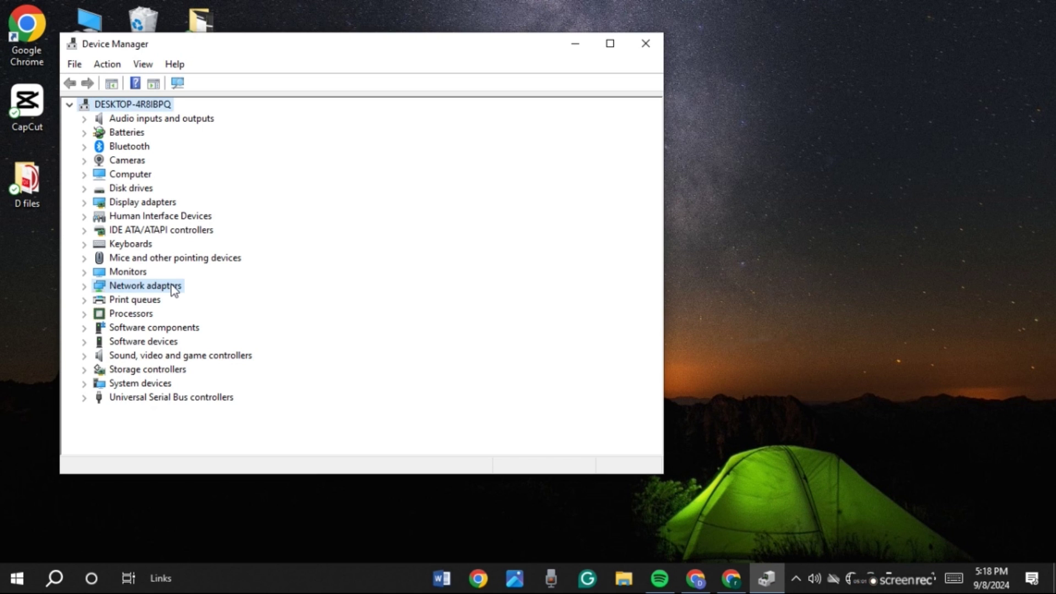
pyautogui.doubleClick(172, 287)
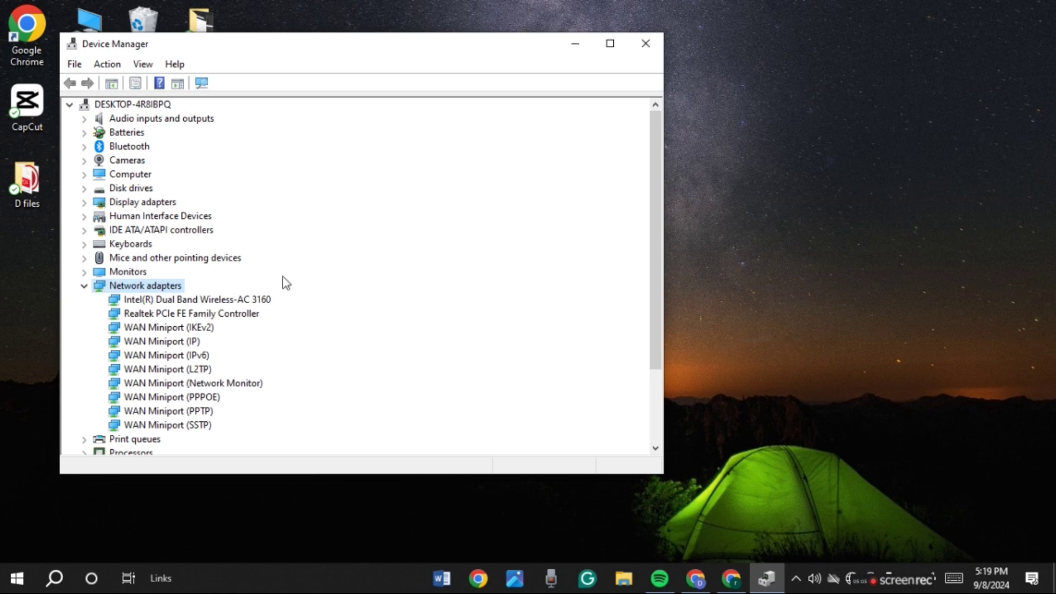
pyautogui.rightClick(233, 300)
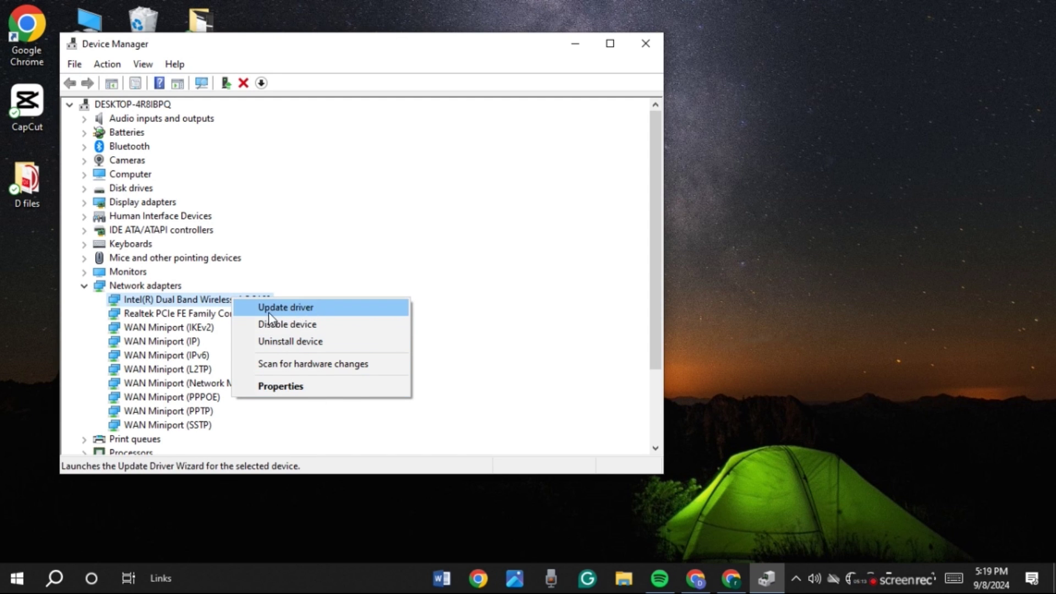
# Reinstall the Intel Dual Band Wireless-AC 3160 driver from the local driver list, then close Device Manager.
pyautogui.click(315, 309)
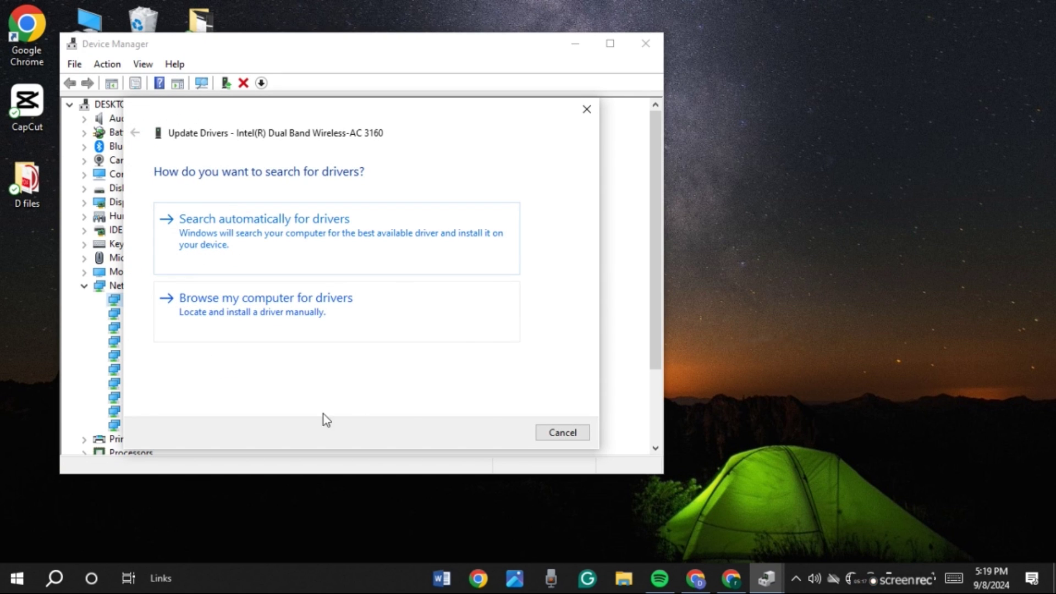
pyautogui.moveTo(406, 108); pyautogui.dragTo(495, 73)
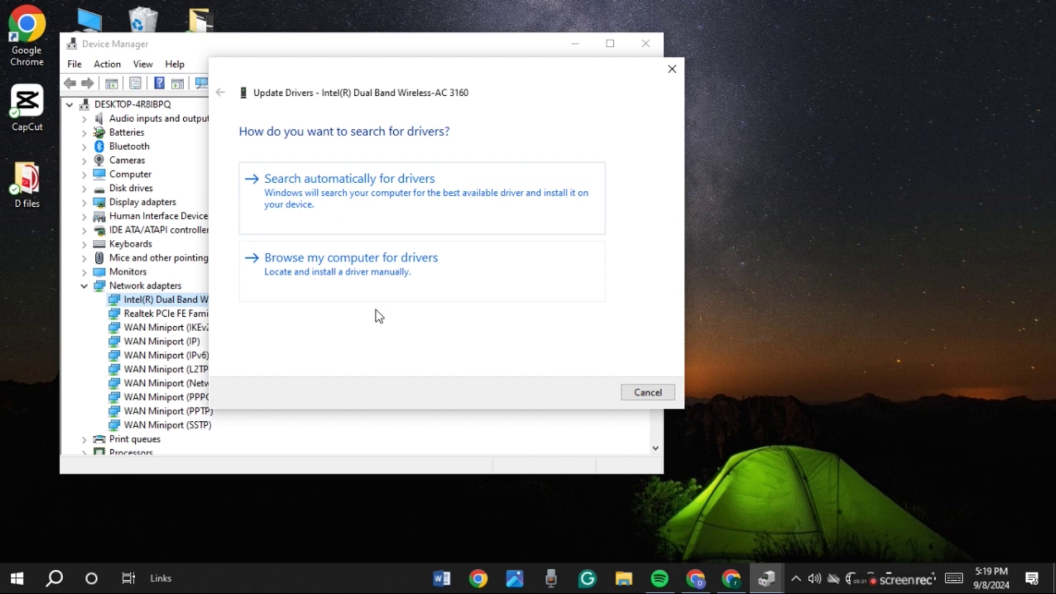
pyautogui.click(436, 273)
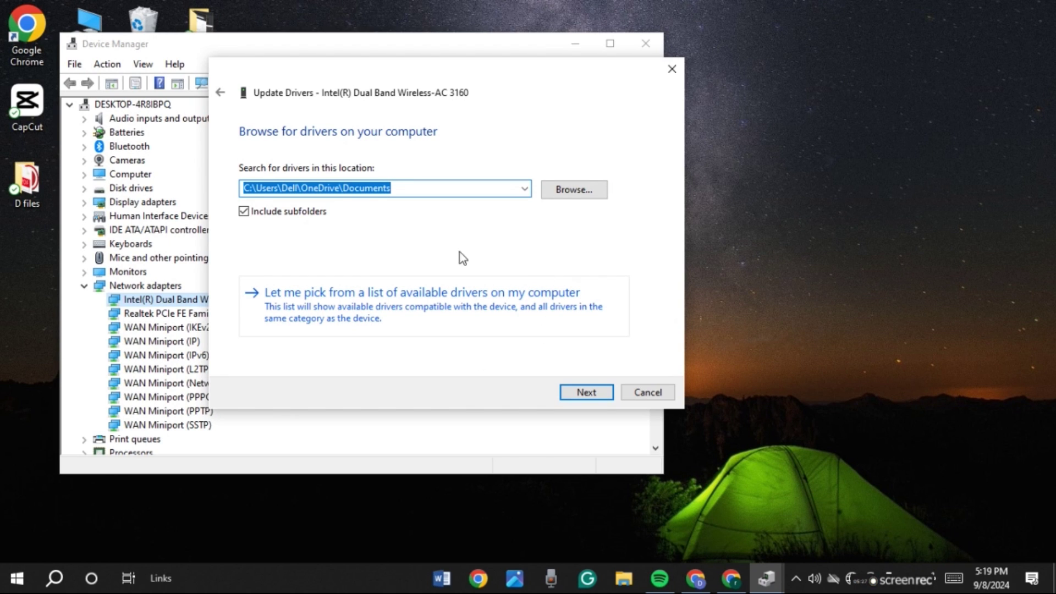
pyautogui.click(286, 310)
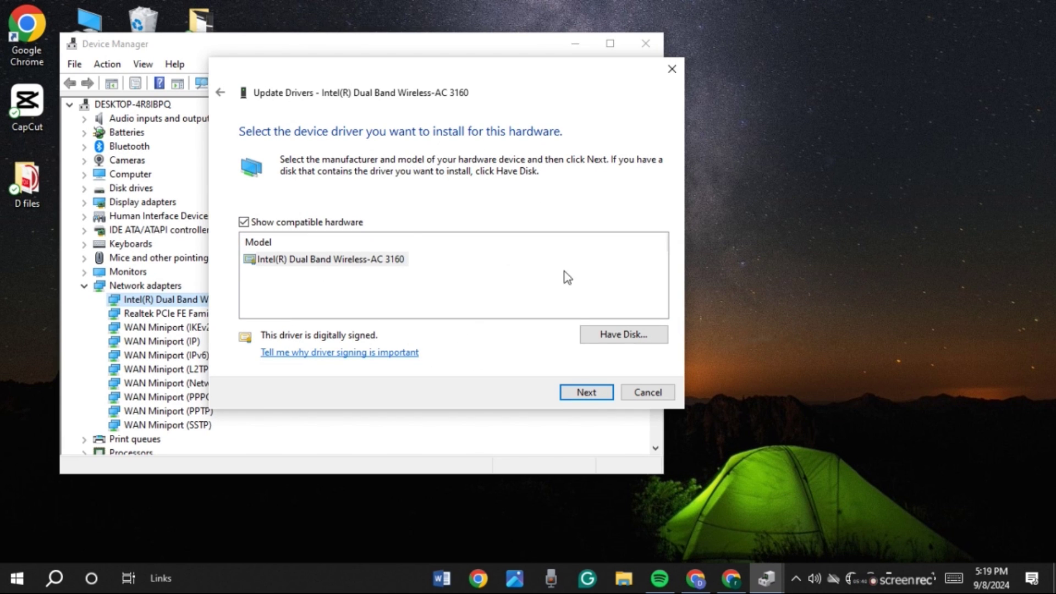
pyautogui.click(345, 261)
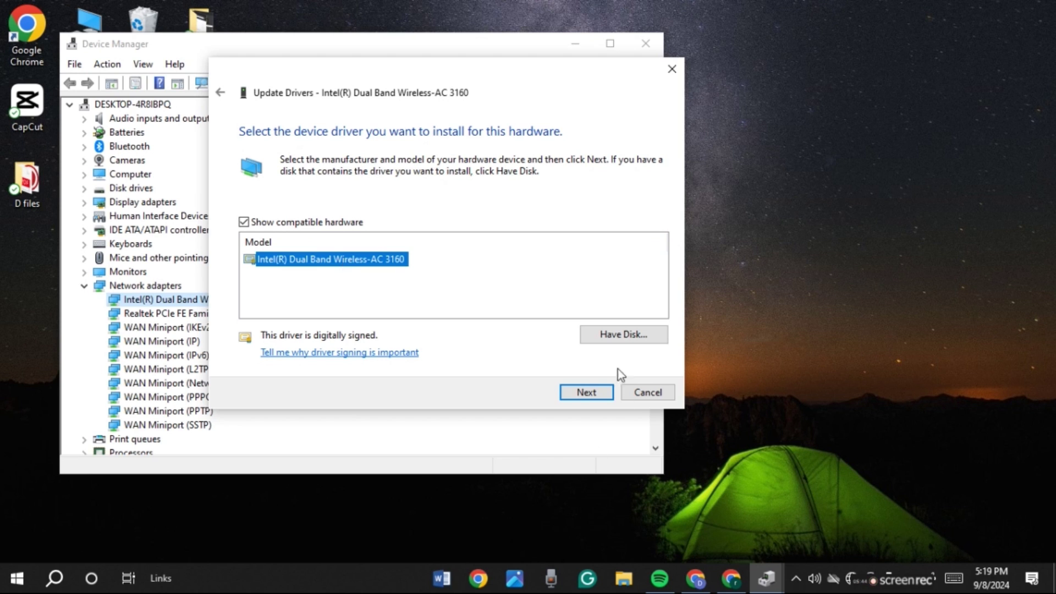
pyautogui.click(586, 393)
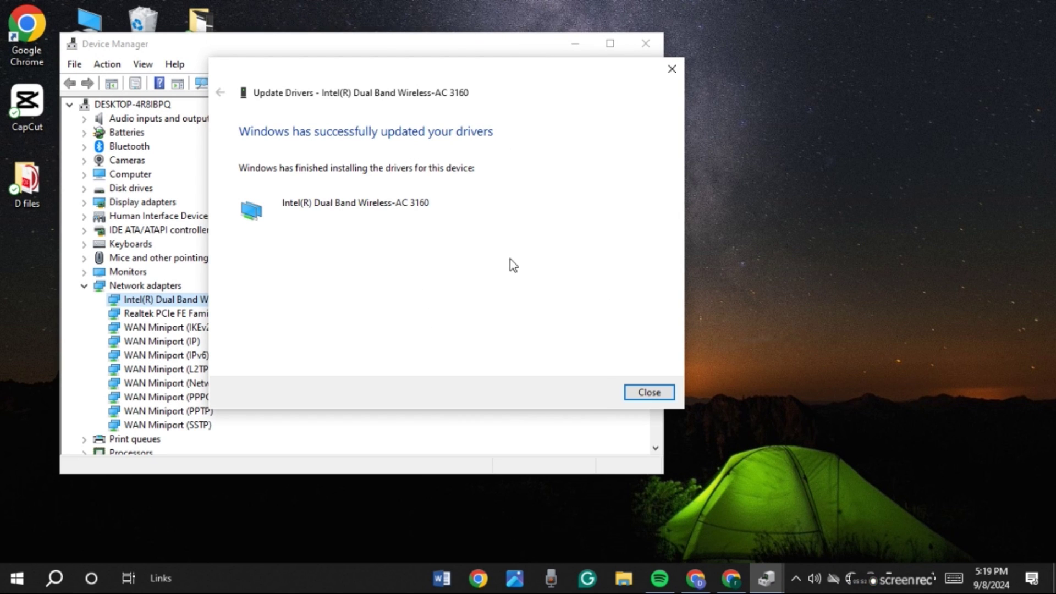
pyautogui.click(649, 392)
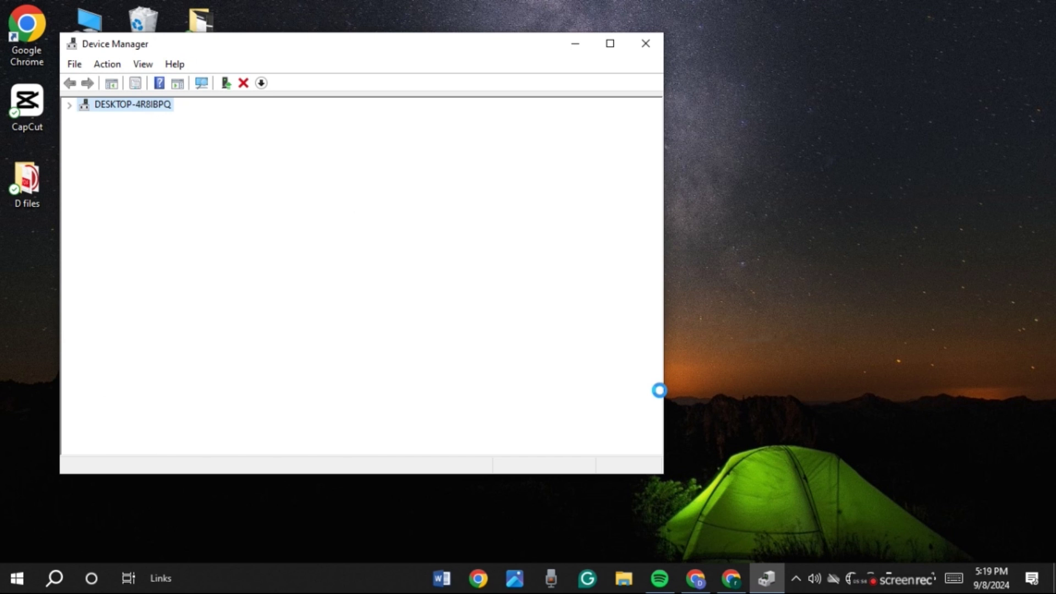
pyautogui.click(653, 51)
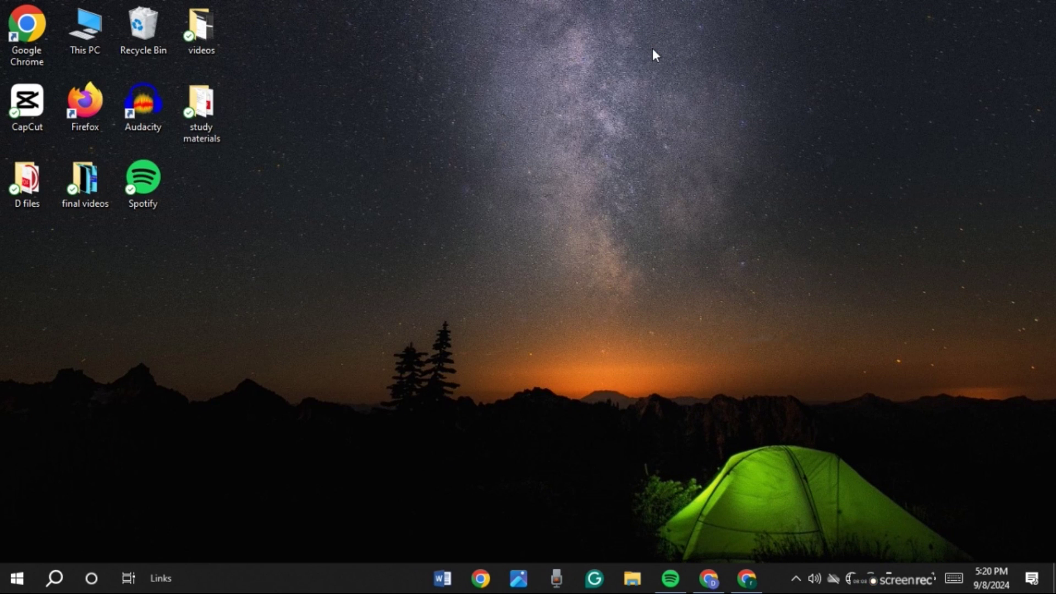